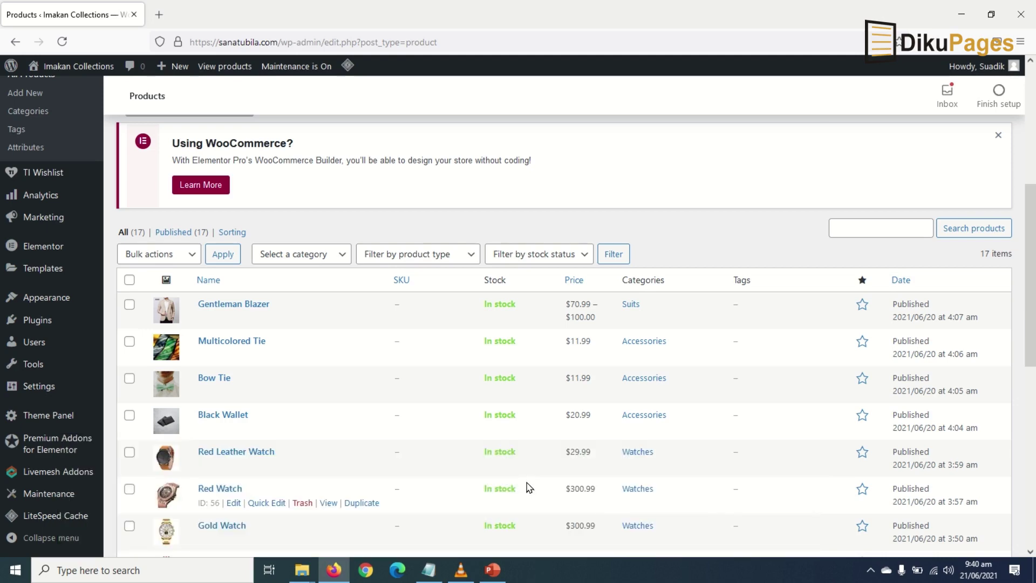
# Step: Create a new post titled 'How to Choose the Right Shoe Size for Business Presentation'
pyautogui.scroll(5, 410, 470)
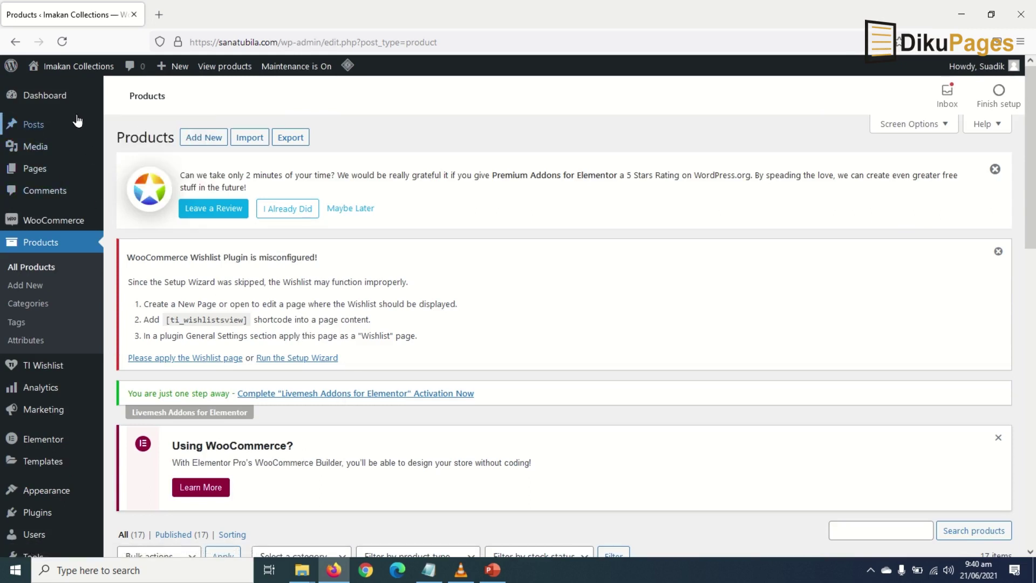
pyautogui.click(142, 151)
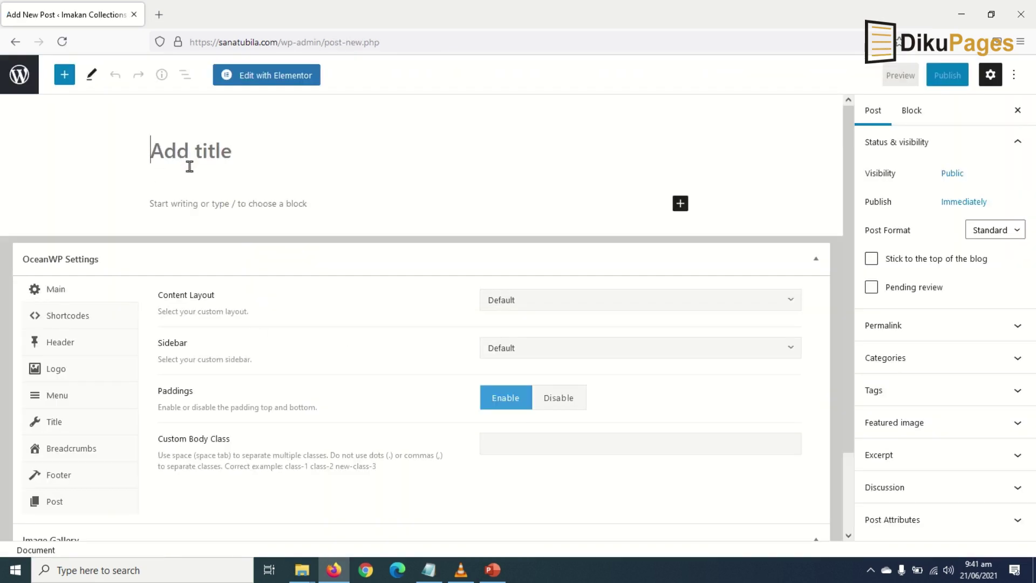
pyautogui.write('How to Choose the Right Shoe Size for Business Presentation')
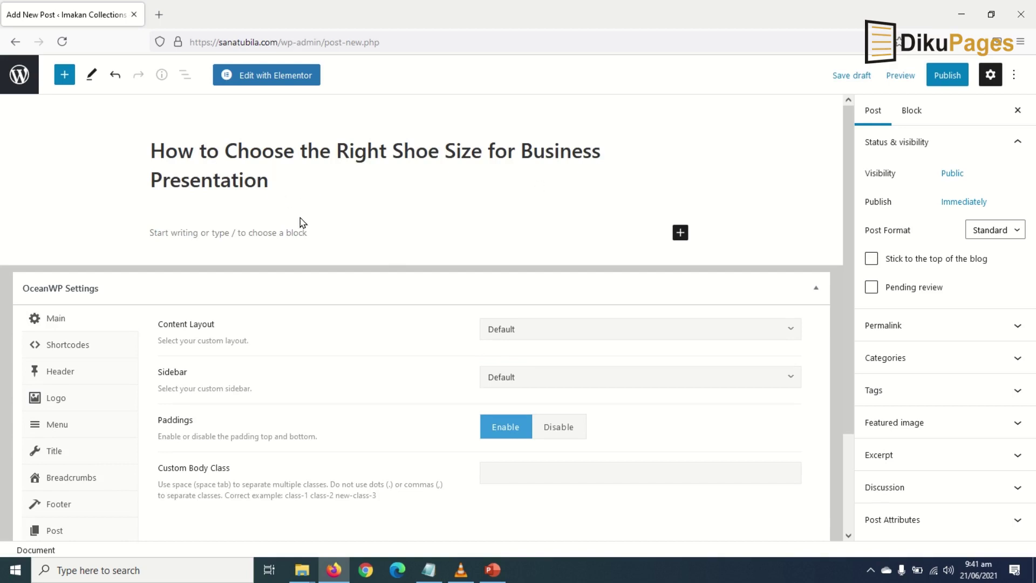
# Step: Fill the post body with two lorem ipsum paragraphs
pyautogui.click(255, 237)
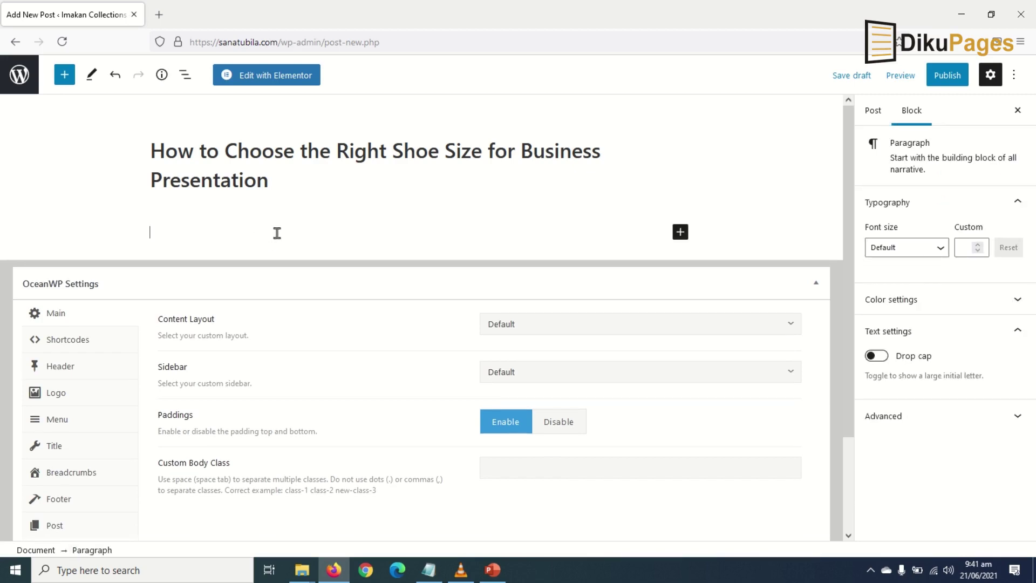
pyautogui.write('Lorem ipsum dolor sit amet, consectetur adipiscing elit, sed do eiusmod tempor incididunt ut labore et dolore magna aliqua. Ut enim ad minim veniam, quis nostrud exercitation ullamco laboris nisi ut aliquip ex ea commodo consequat. Duis aute irure dolor in reprehenderit in voluptate velit esse cillum dolore eu fugiat nulla pariatur. Excepteur sint occaecat cupidatat non proident, sunt in culpa qui officia deserunt mollit anim id est laborum.')
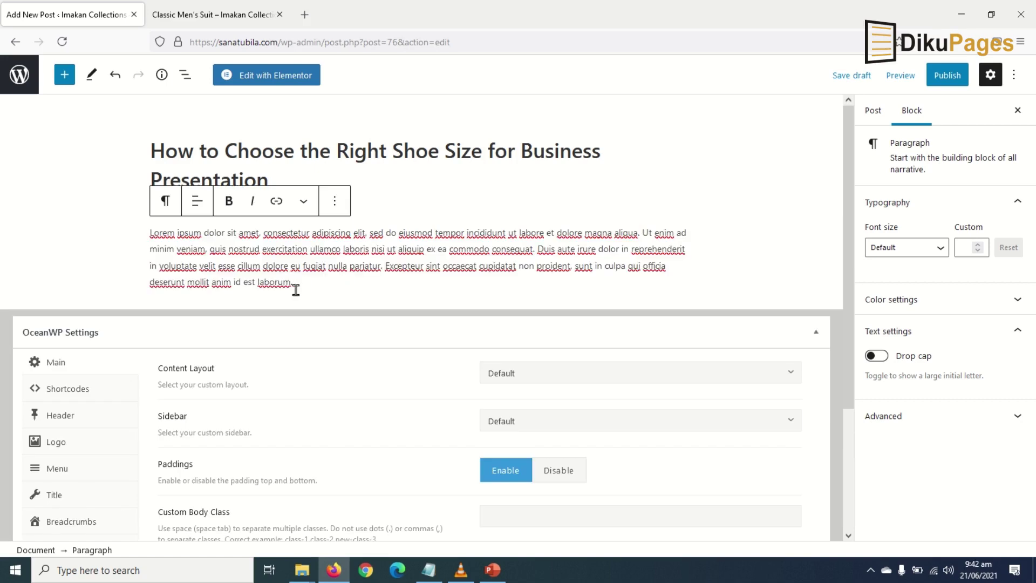
pyautogui.press('Return')
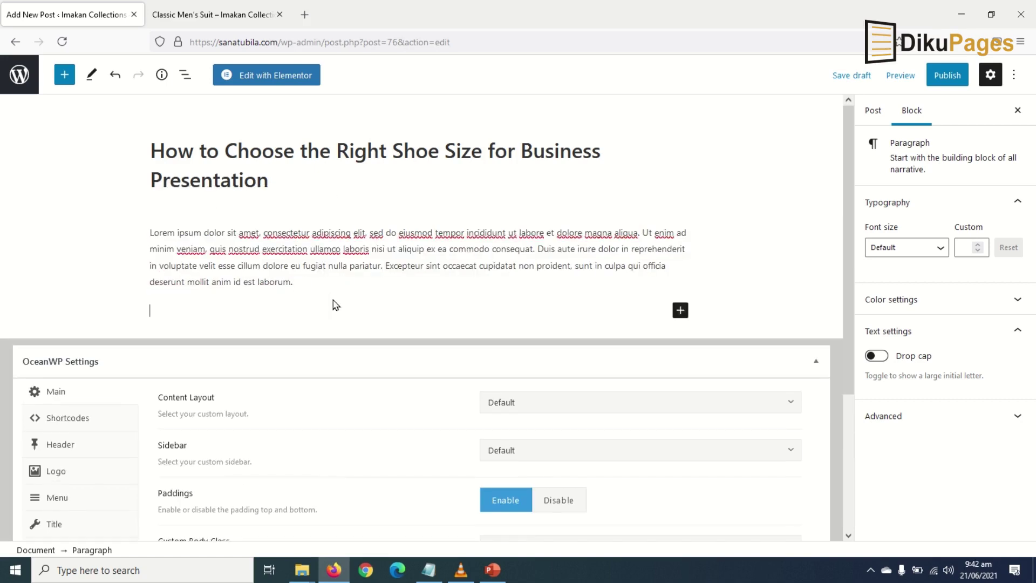
pyautogui.write('Lorem ipsum dolor sit amet, consectetur adipiscing elit, sed do eiusmod tempor incididunt ut labore et dolore magna aliqua. Ut enim ad minim veniam, quis nostrud exercitation ullamco laboris nisi ut aliquip ex ea commodo consequat. Duis aute irure dolor in reprehenderit in voluptate velit esse cillum dolore eu fugiat nulla pariatur. Excepteur sint occaecat cupidatat non proident, sunt in culpa qui officia deserunt mollit anim id est laborum.')
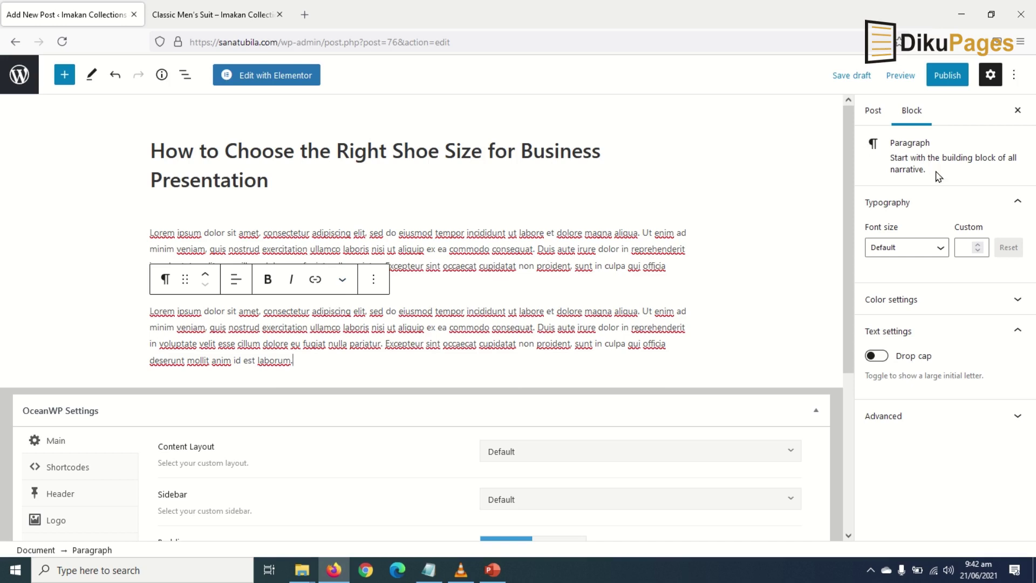
# Step: Create a 'Fashion Tips' category in the post settings and assign it to the post
pyautogui.click(872, 110)
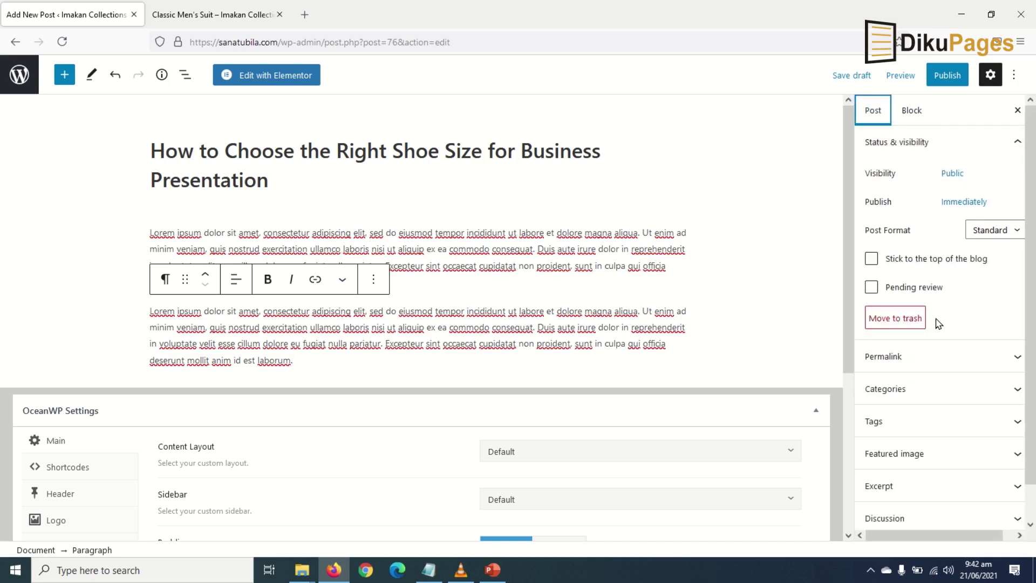
pyautogui.scroll(-1, 945, 341)
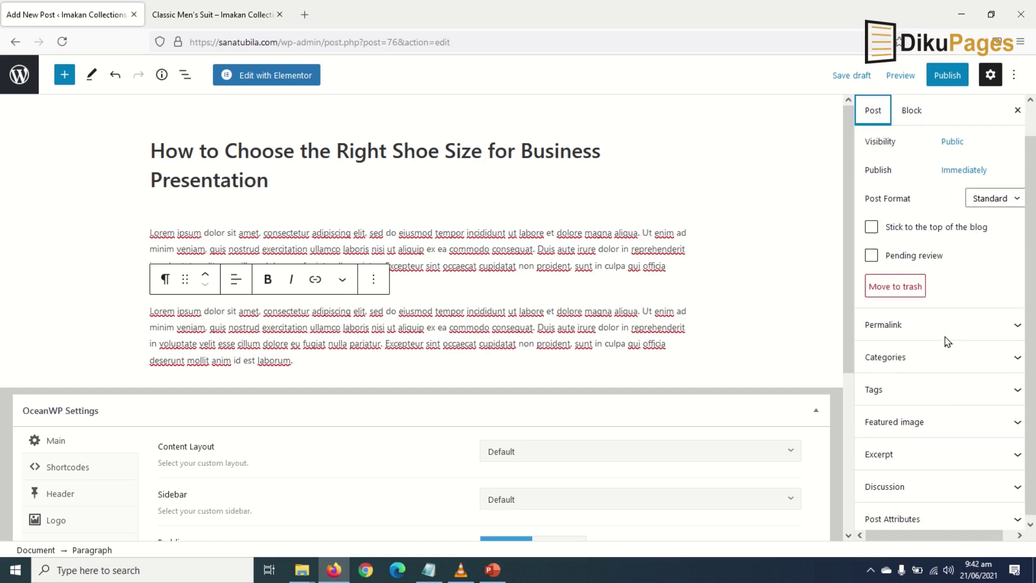
pyautogui.click(911, 356)
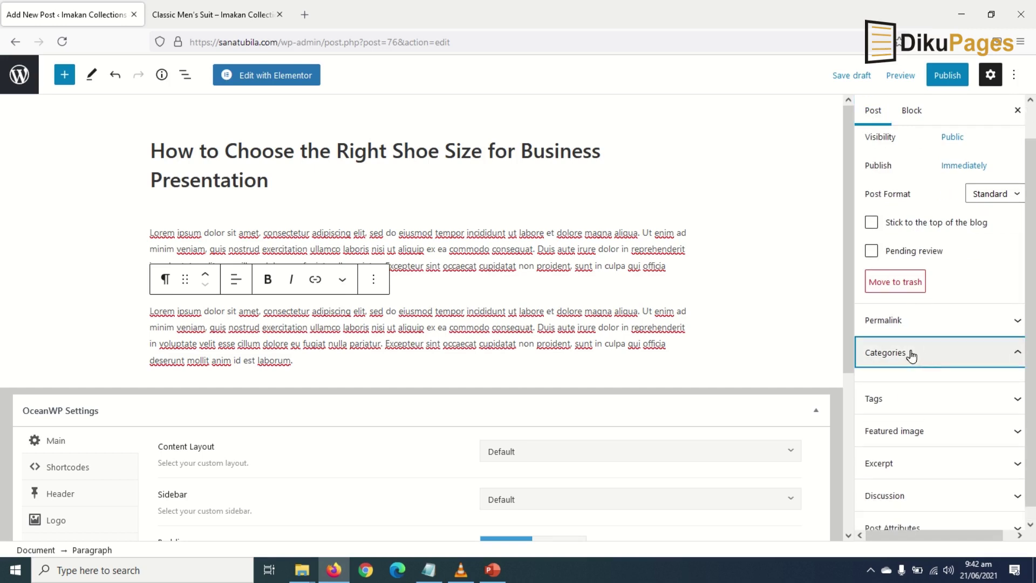
pyautogui.scroll(-1, 936, 360)
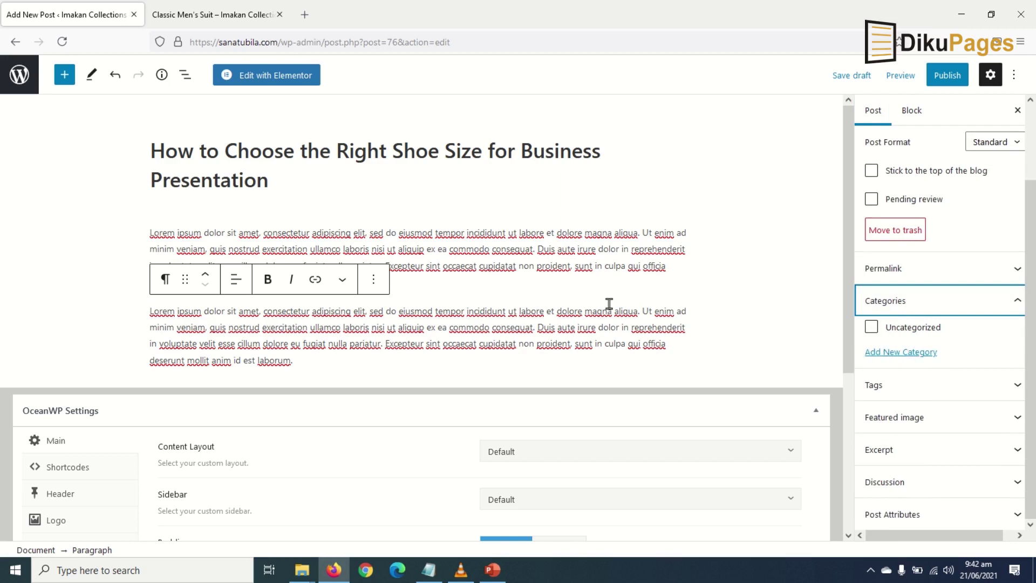
pyautogui.click(900, 354)
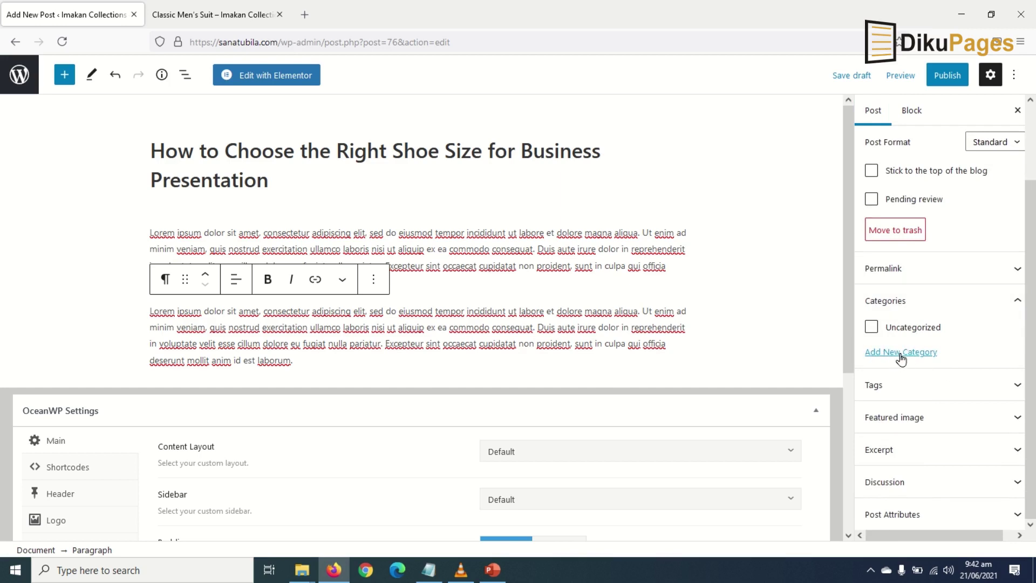
pyautogui.moveTo(911, 372); pyautogui.dragTo(916, 373)
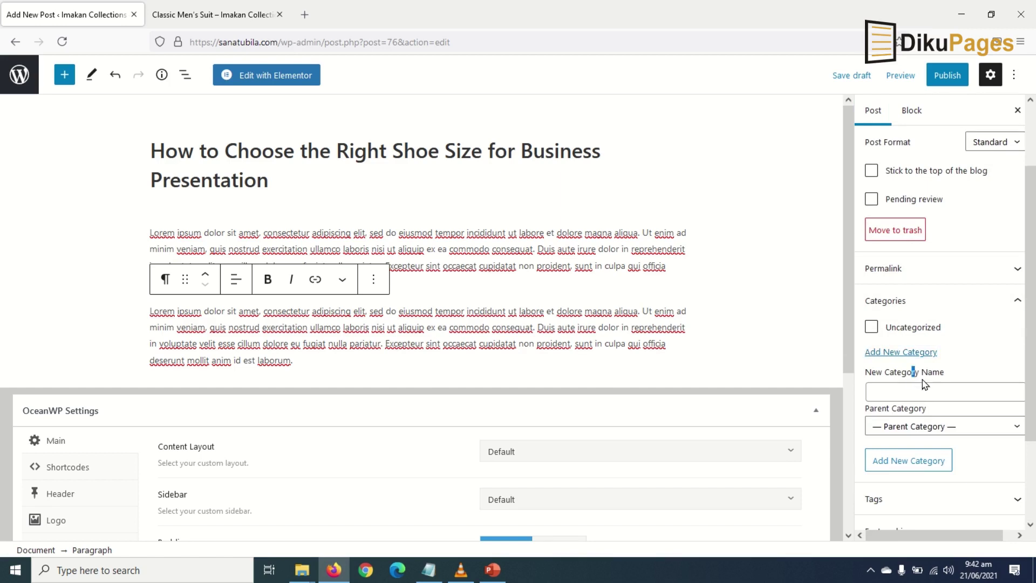
pyautogui.click(913, 386)
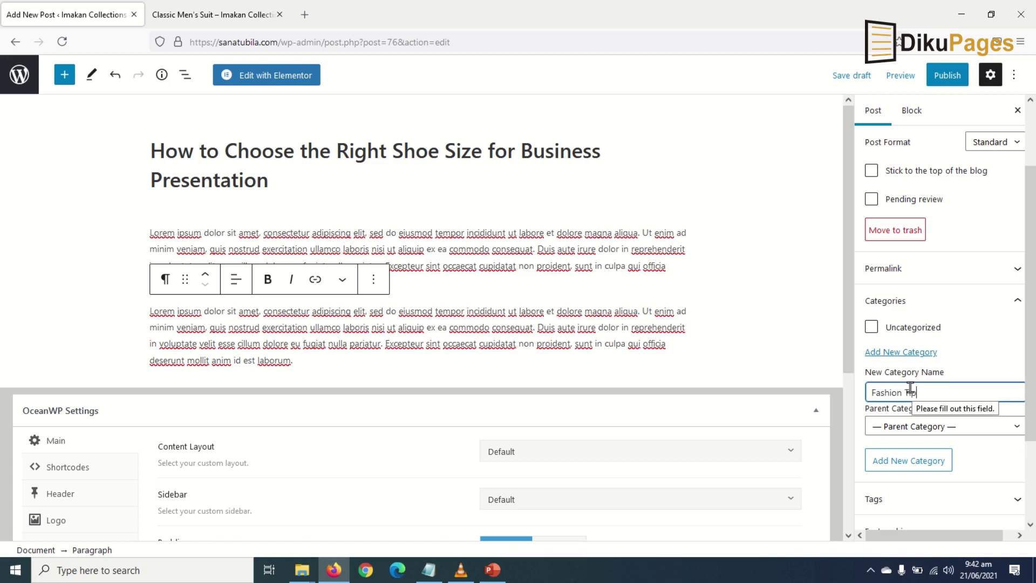
pyautogui.scroll(-1, 925, 432)
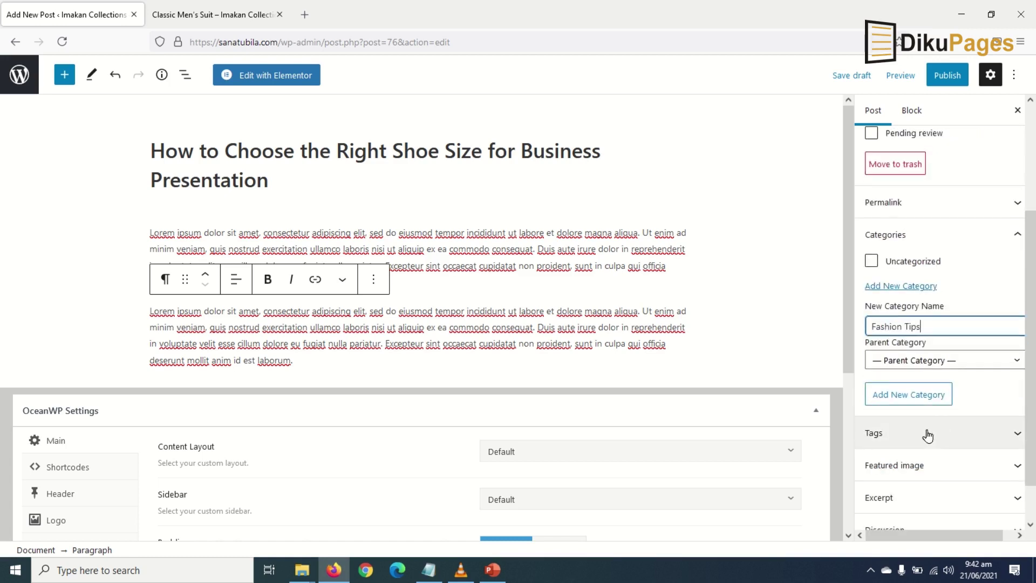
pyautogui.click(911, 402)
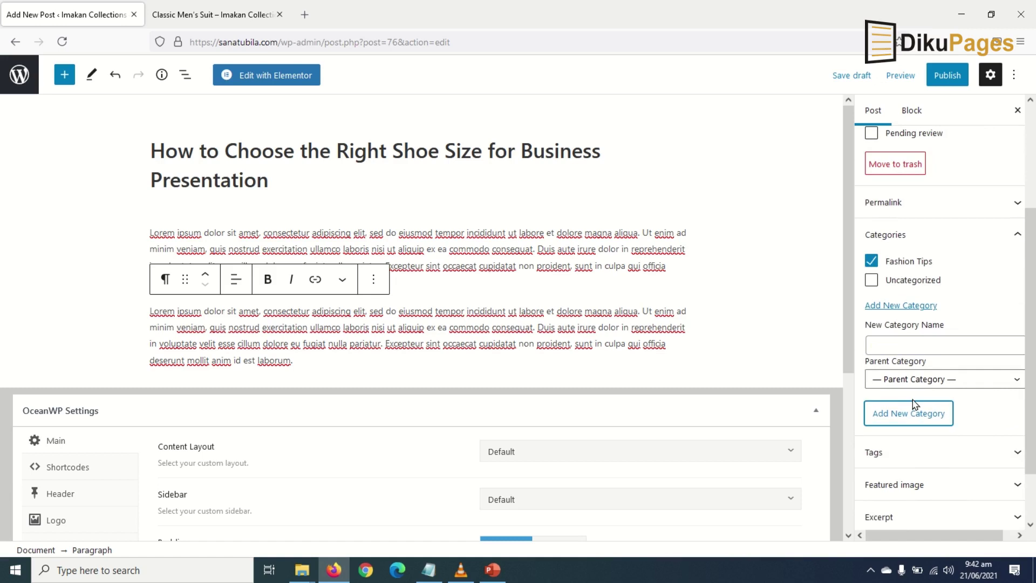
# Step: Expand the post's Tags panel in the sidebar
pyautogui.scroll(-1, 915, 345)
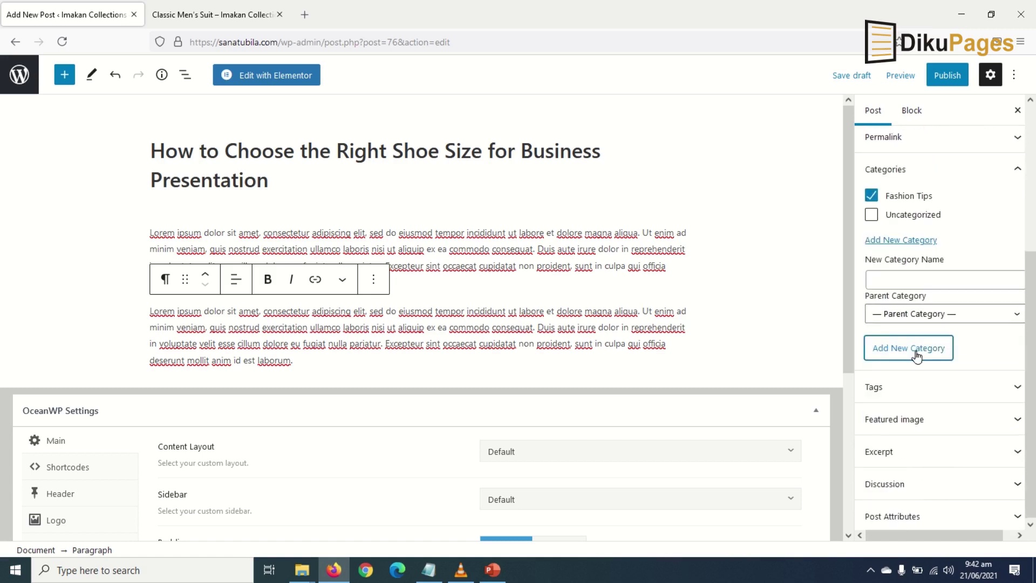
pyautogui.click(916, 360)
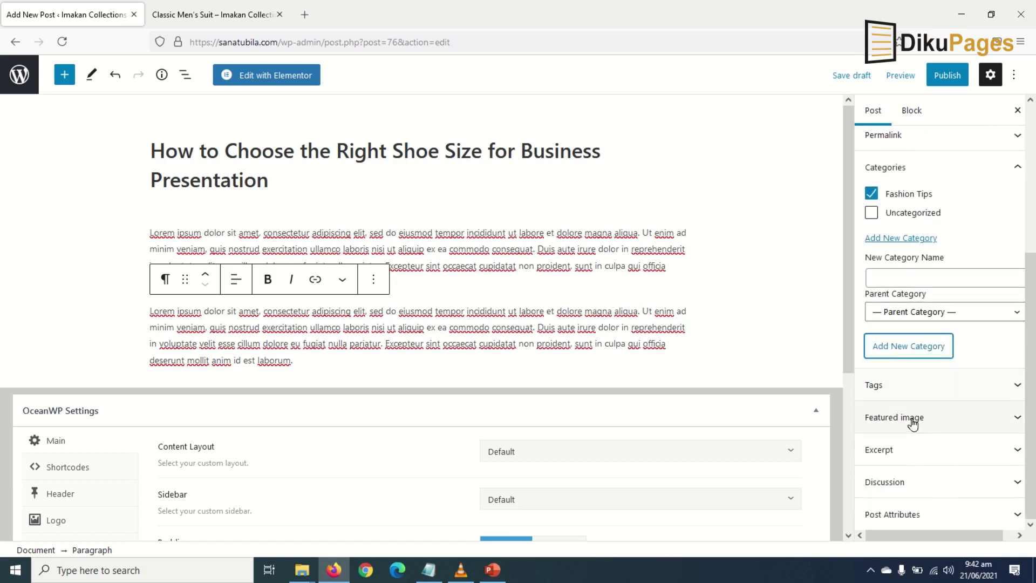
pyautogui.click(911, 386)
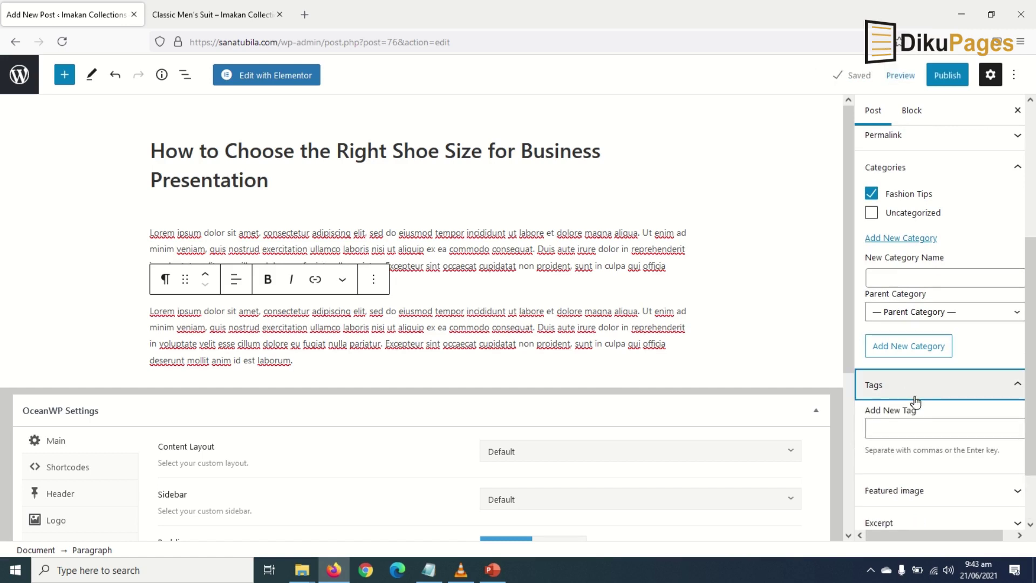
# Step: Add the tags fashion, shoes and shoes for men to the post
pyautogui.click(902, 423)
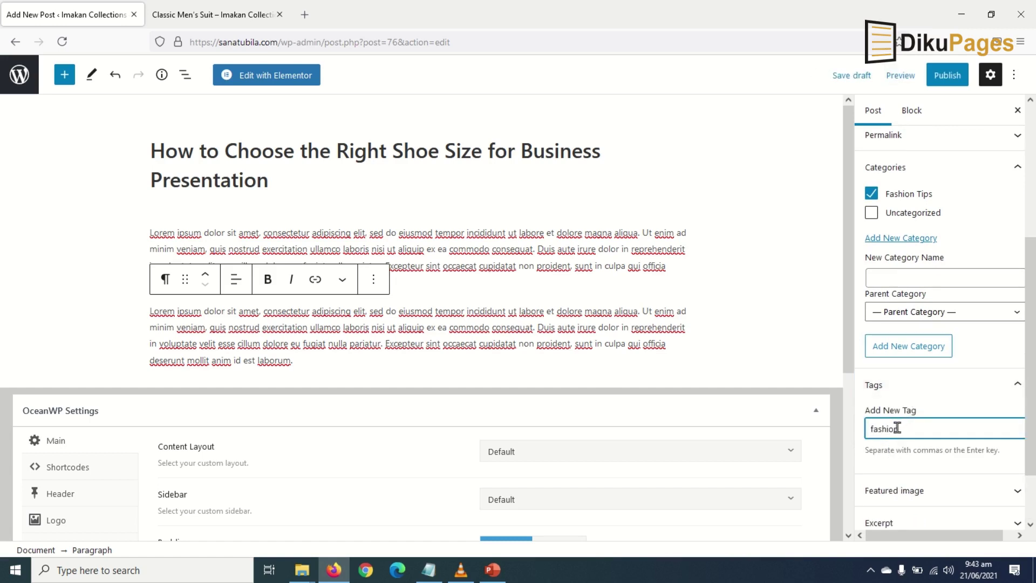
pyautogui.write('fashion')
pyautogui.press('Return')
pyautogui.write('shoe')
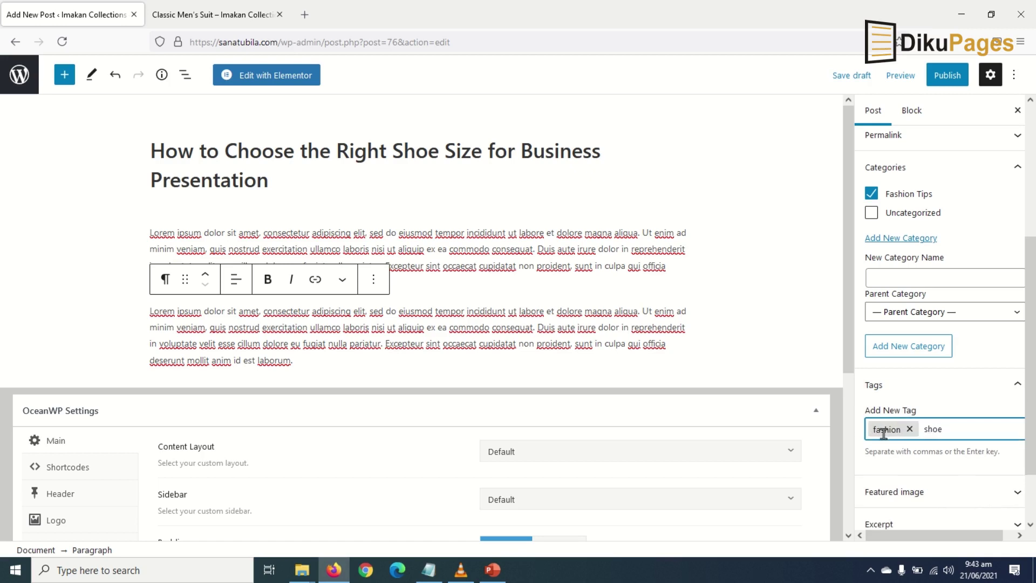
pyautogui.write('s')
pyautogui.press('Return')
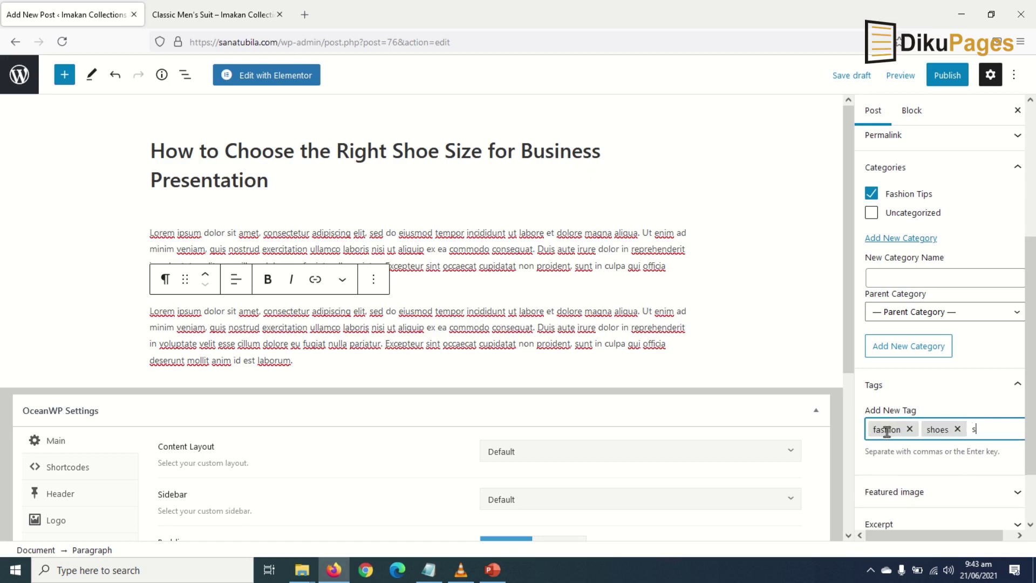
pyautogui.write('shoes for men')
pyautogui.press('Return')
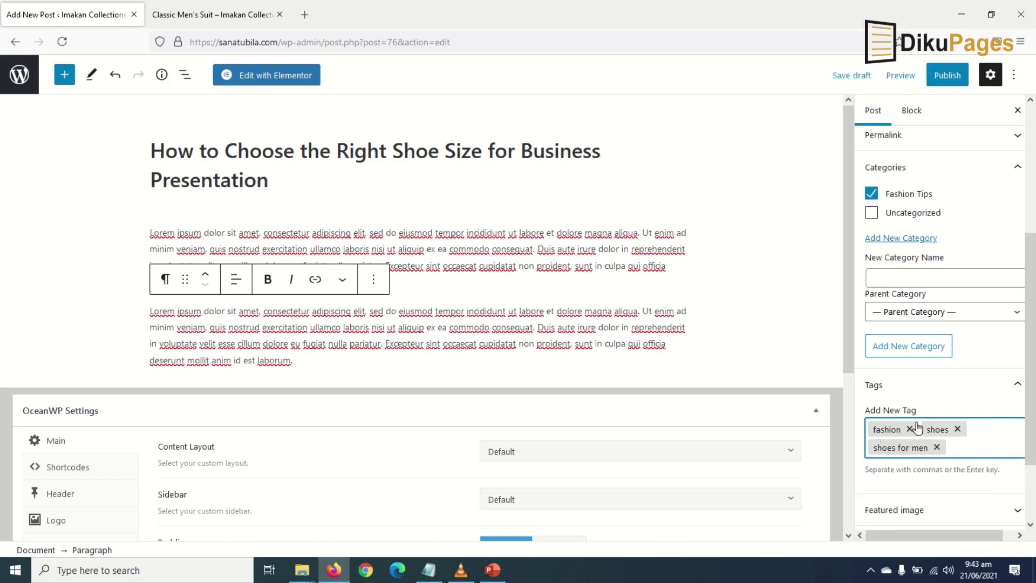
pyautogui.scroll(-3, 913, 425)
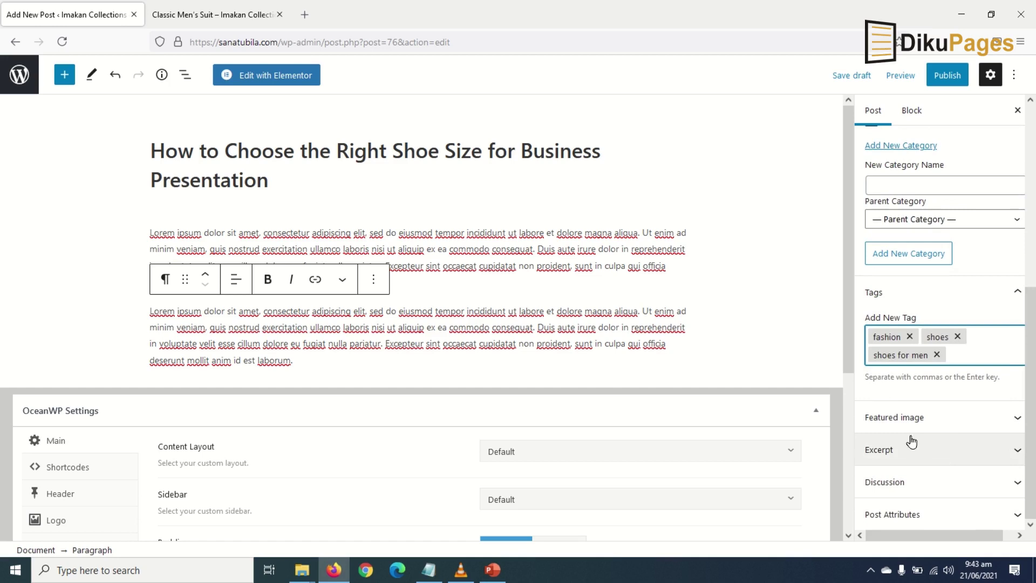
# Step: Upload noah-smith-LkuH3Txi_gs-unsplash.jpg from the fashion > blog folder in the Featured image dialog
pyautogui.click(916, 418)
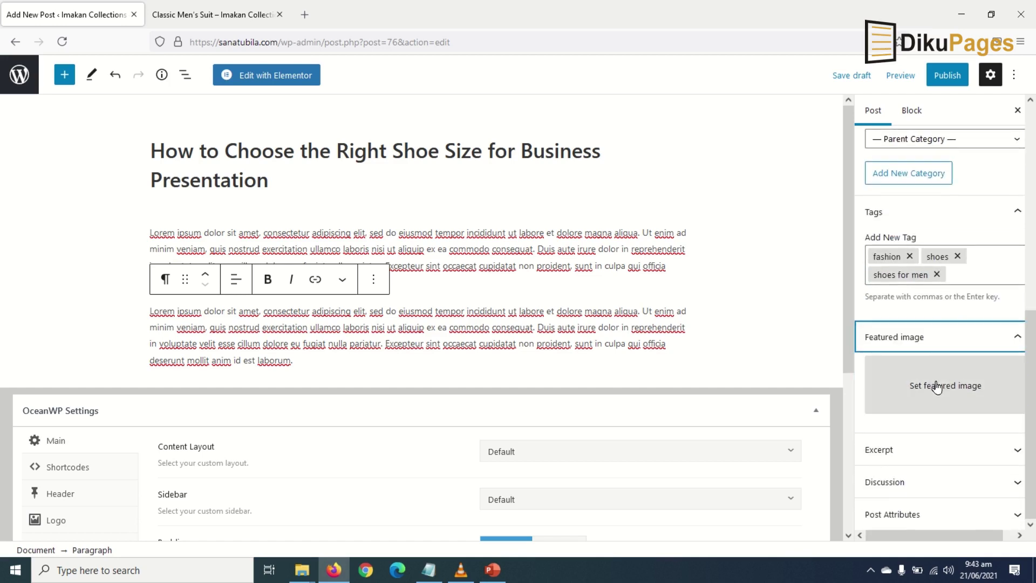
pyautogui.click(943, 390)
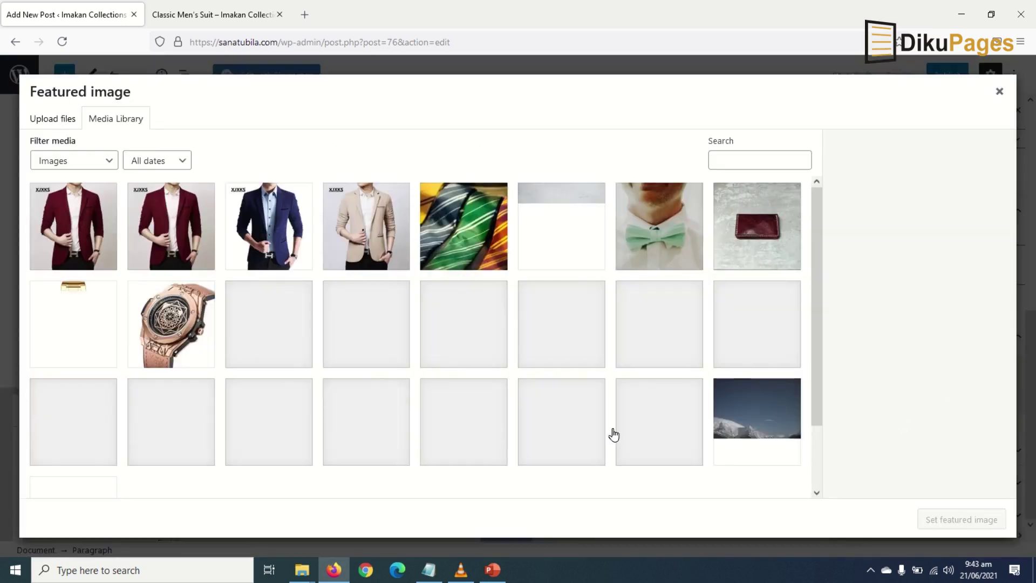
pyautogui.click(53, 118)
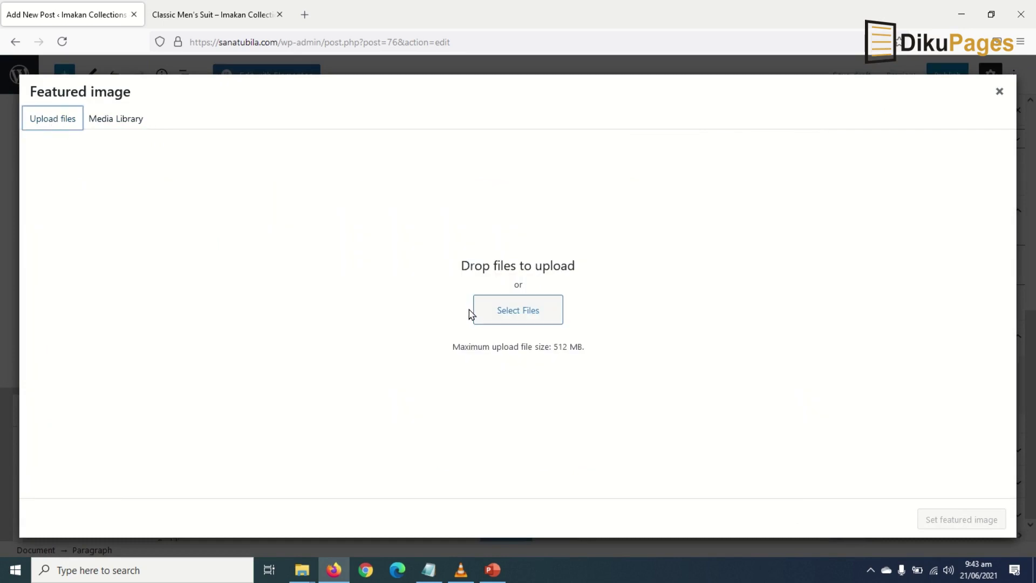
pyautogui.click(495, 320)
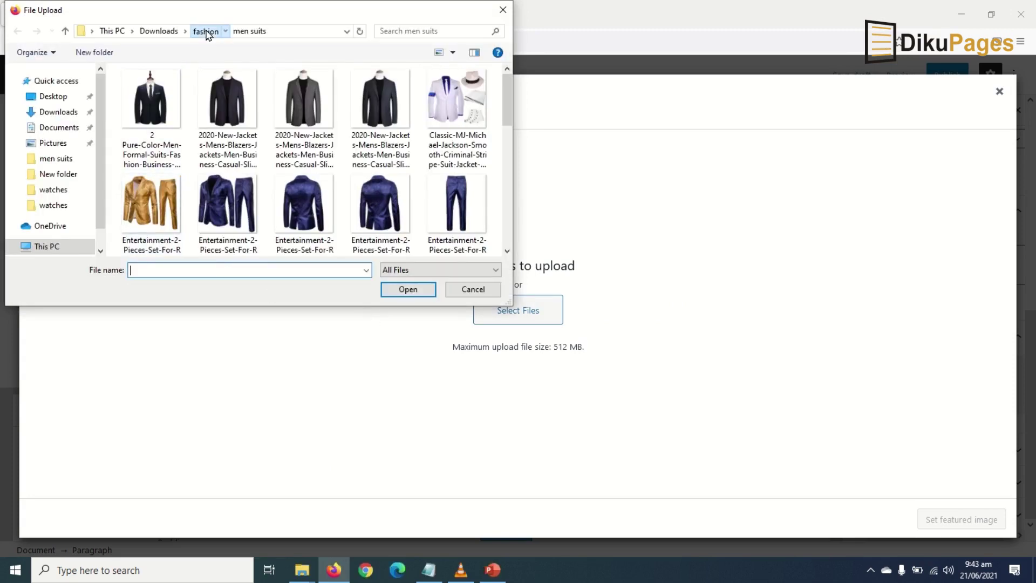
pyautogui.click(207, 33)
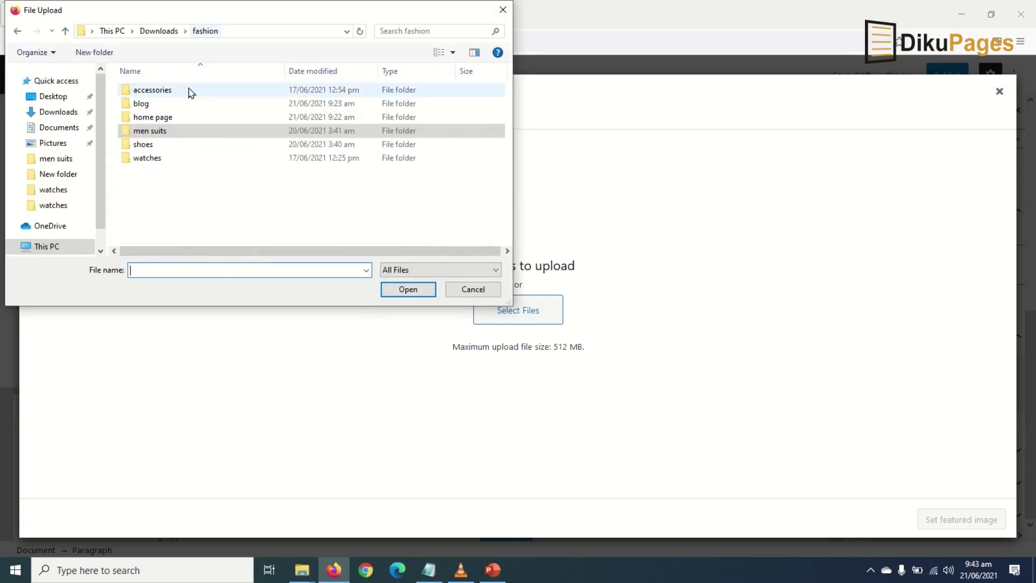
pyautogui.doubleClick(141, 103)
pyautogui.click(304, 120)
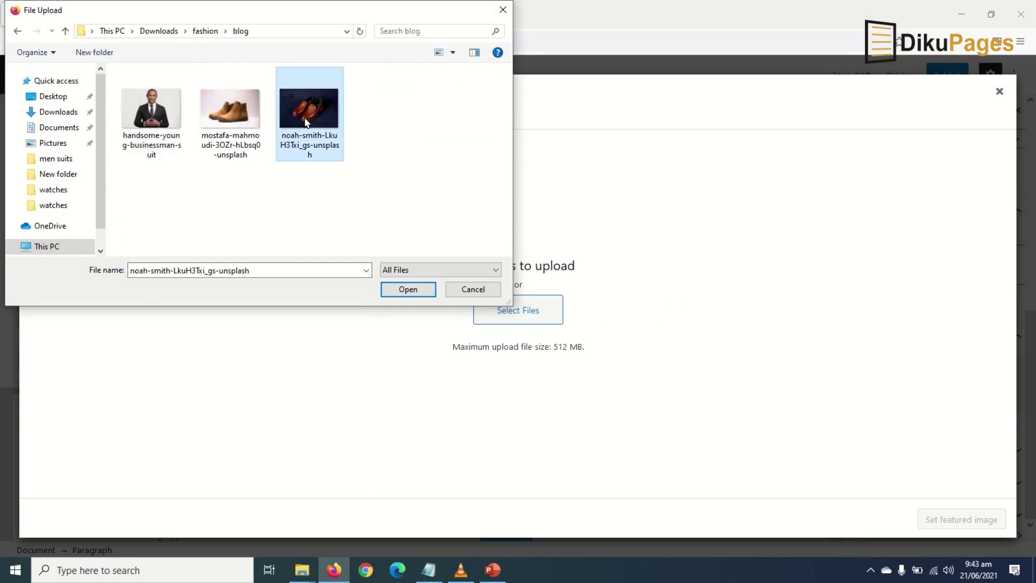
pyautogui.click(407, 289)
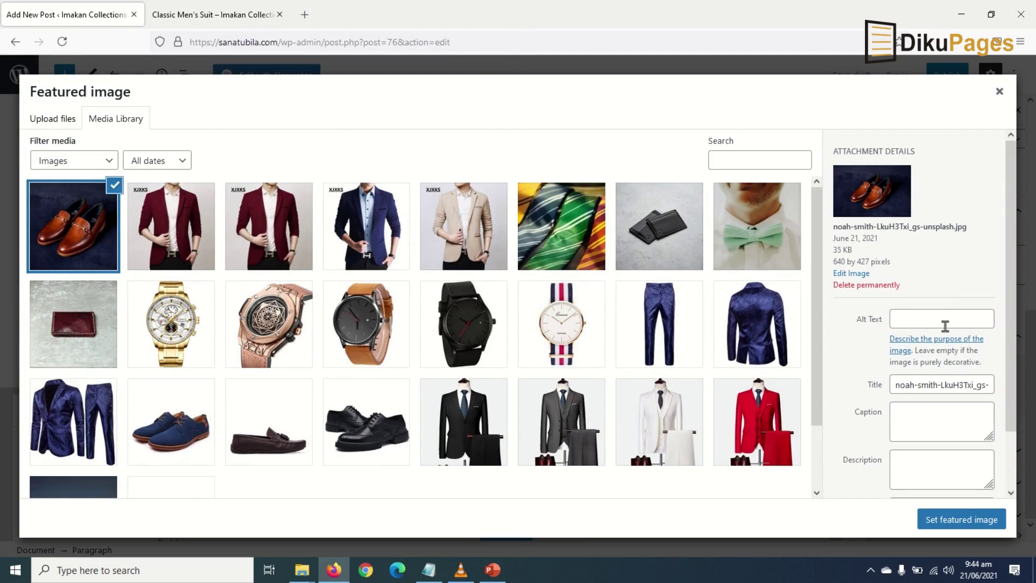
# Step: Set the loafer photo as featured image with alt text and title 'how to choose a shoe size'
pyautogui.click(939, 324)
pyautogui.write('how to choose a shoe')
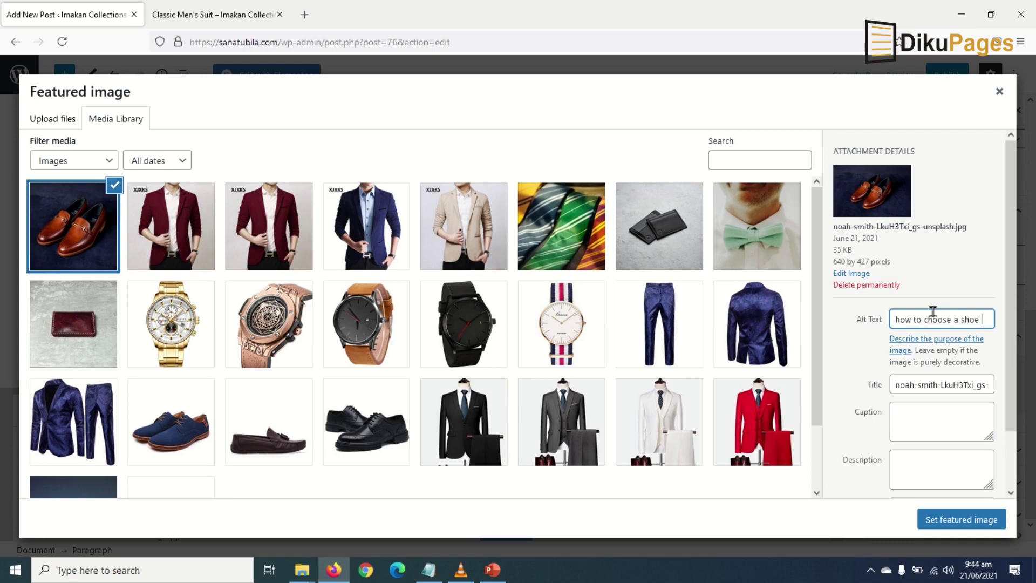
pyautogui.write(' size')
pyautogui.hotkey('ctrl', 'a')
pyautogui.hotkey('ctrl', 'c')
pyautogui.press('Tab')
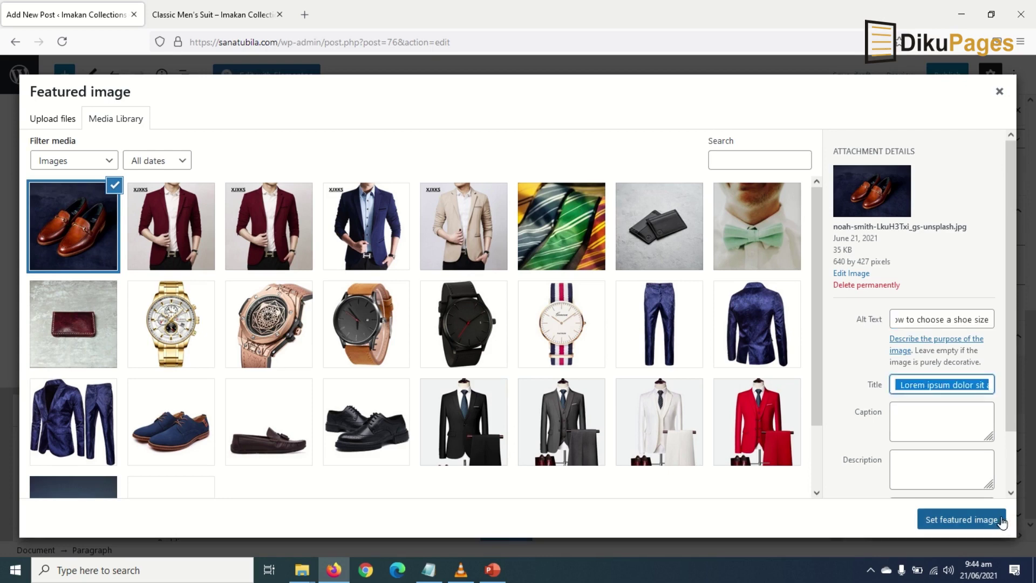
pyautogui.hotkey('ctrl', 'v')
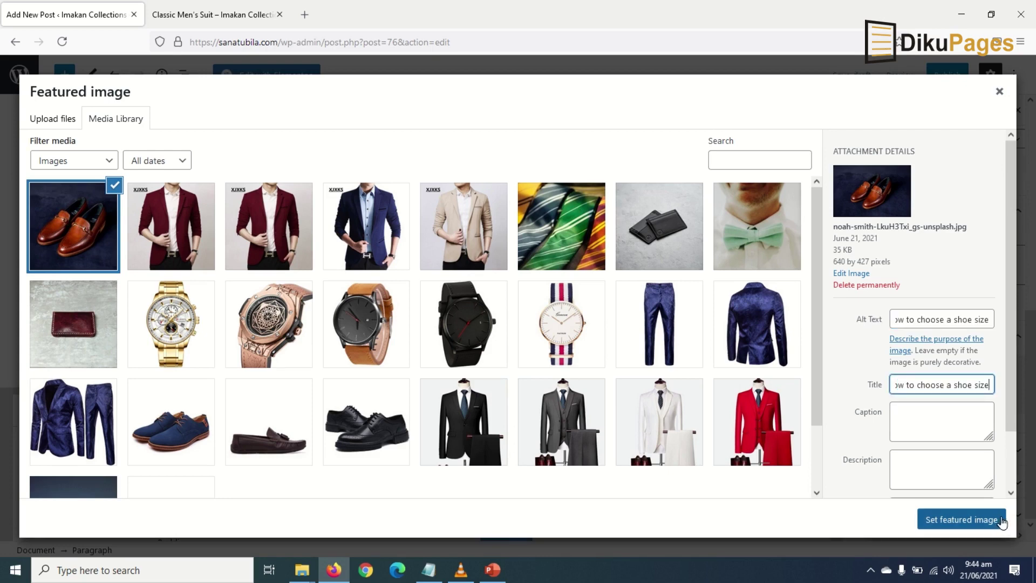
pyautogui.click(966, 521)
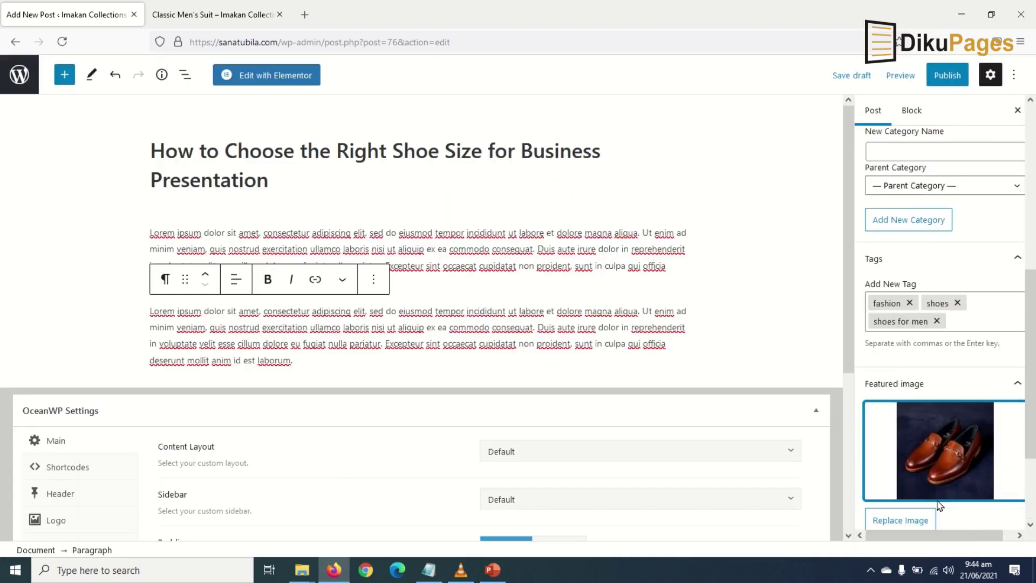
# Step: Publish the post and view it on the live site
pyautogui.scroll(-3, 875, 421)
pyautogui.scroll(5, 885, 423)
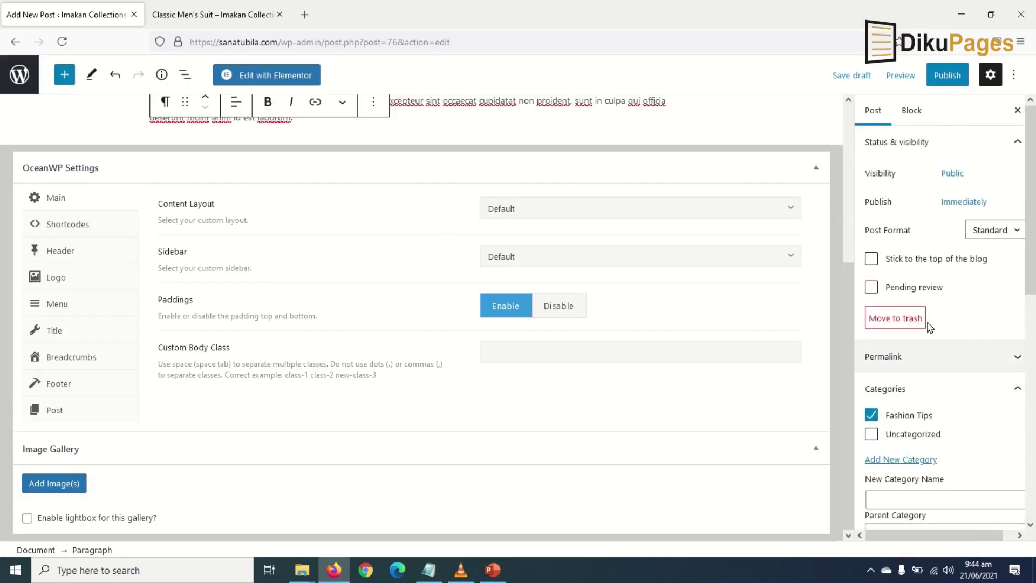
pyautogui.click(951, 86)
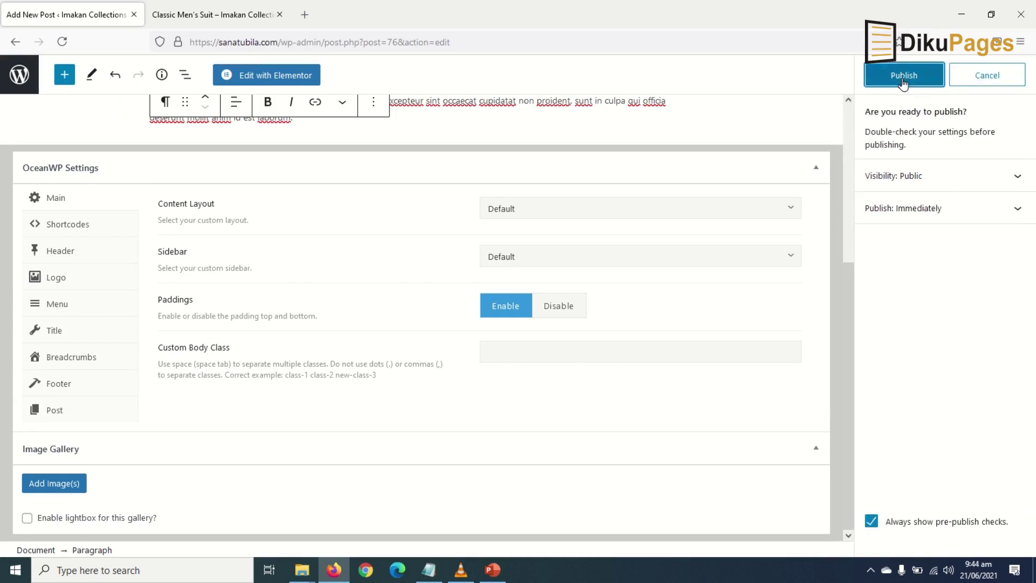
pyautogui.click(885, 85)
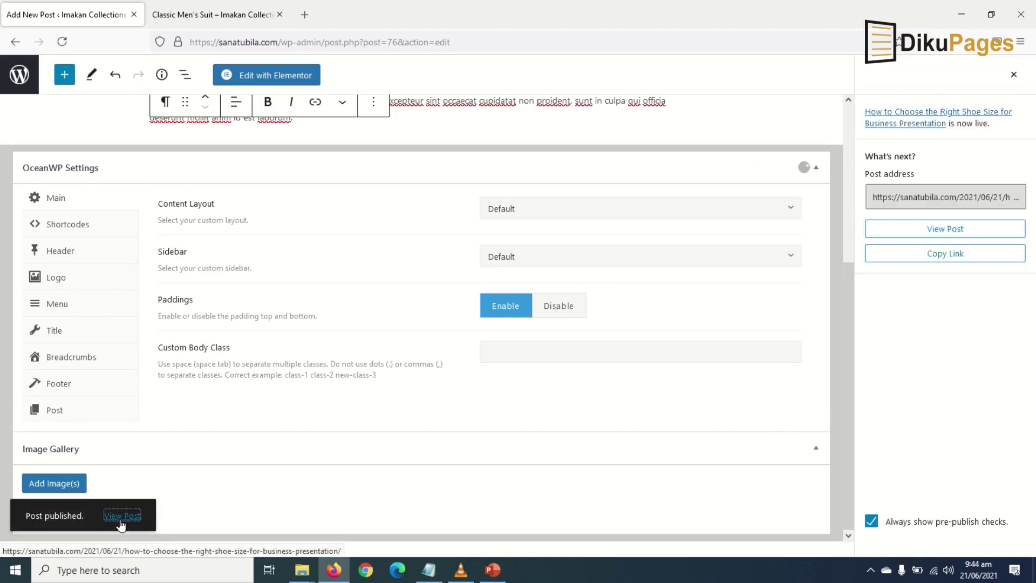
pyautogui.click(122, 519)
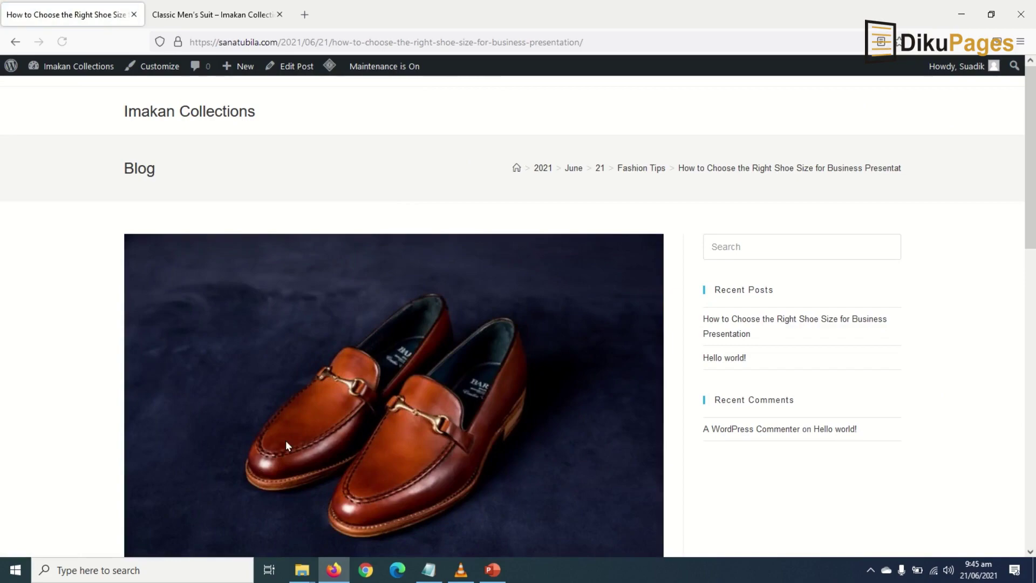
pyautogui.scroll(-5, 532, 412)
pyautogui.scroll(-3, 533, 415)
pyautogui.scroll(10, 533, 416)
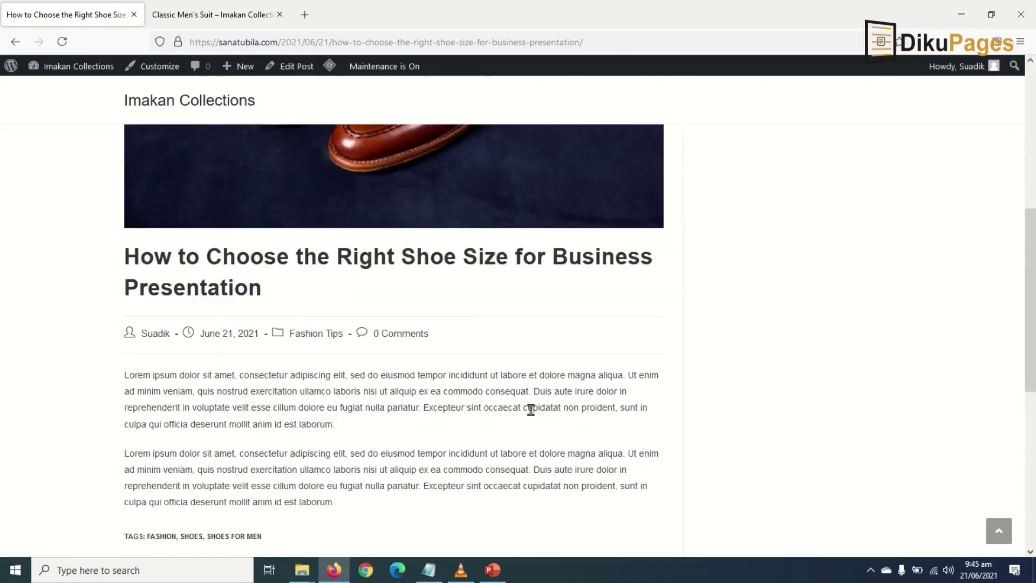
pyautogui.scroll(-6, 531, 415)
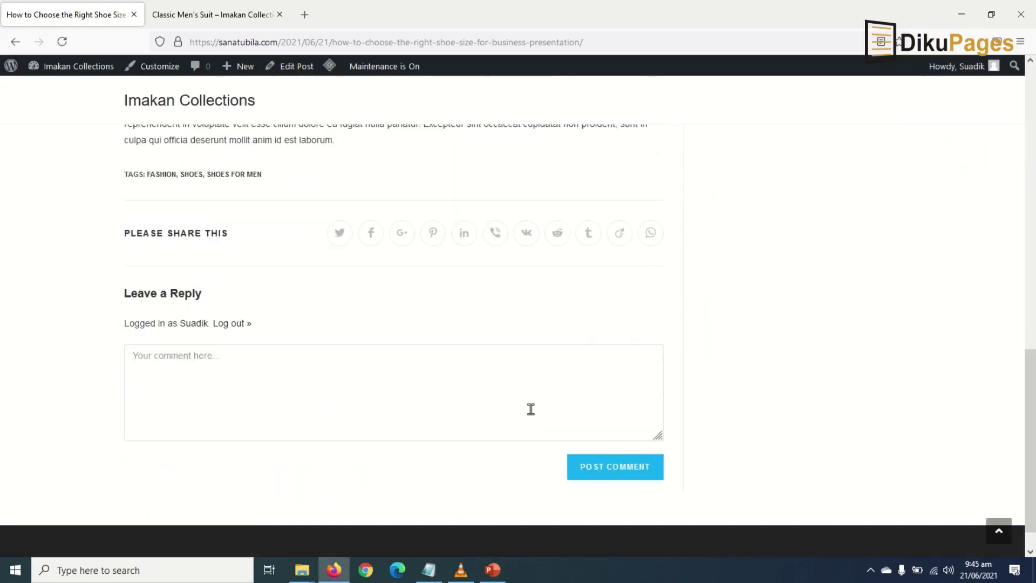
pyautogui.scroll(3, 530, 418)
pyautogui.scroll(-2, 513, 432)
pyautogui.scroll(-2, 488, 451)
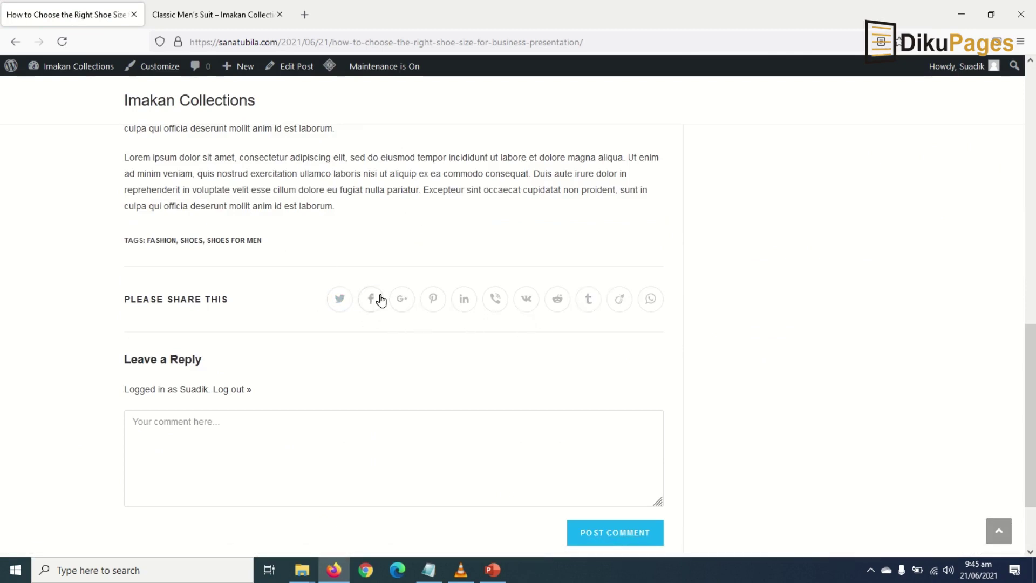
pyautogui.scroll(6, 324, 307)
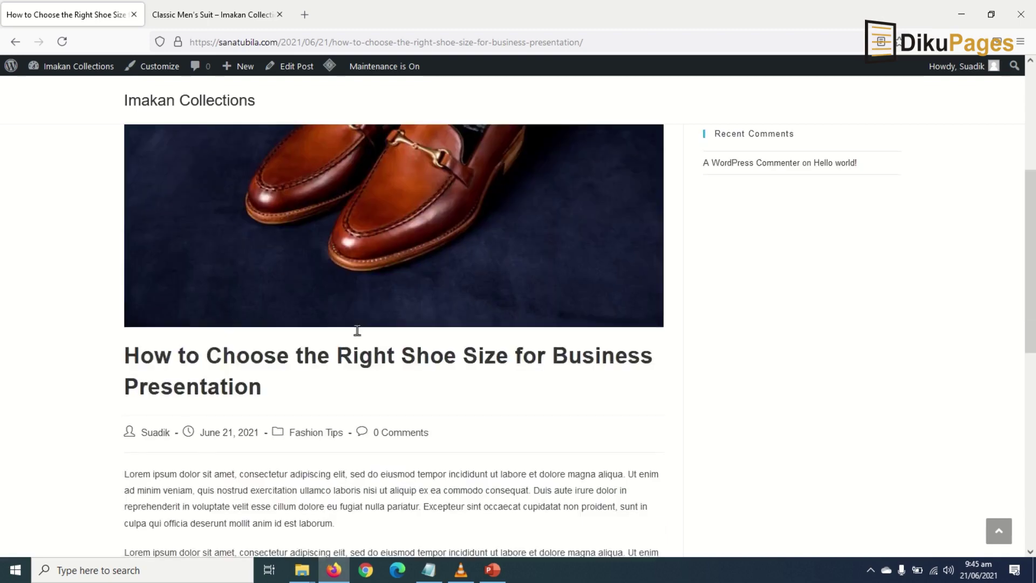
pyautogui.scroll(-4, 350, 335)
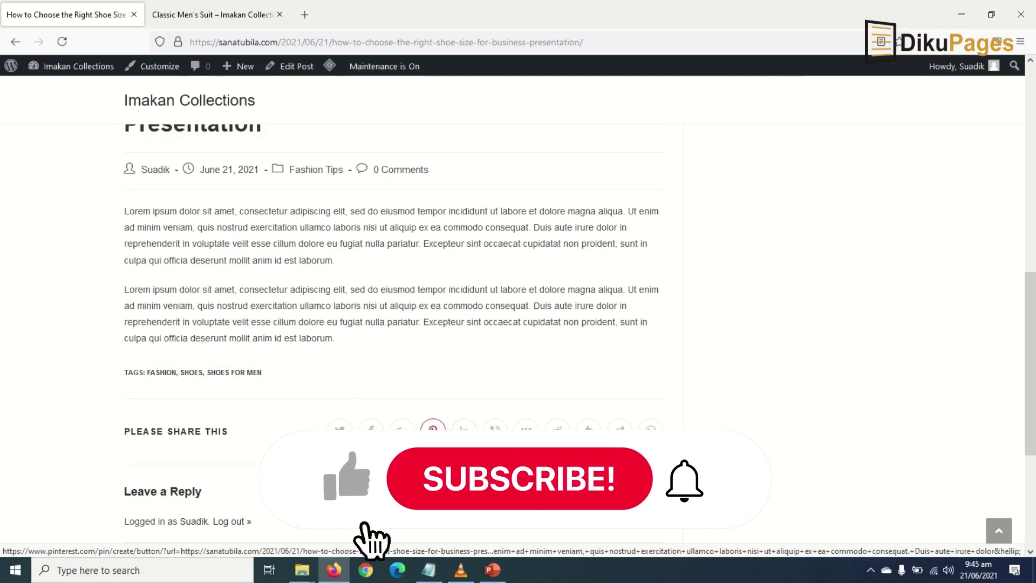
pyautogui.scroll(8, 426, 410)
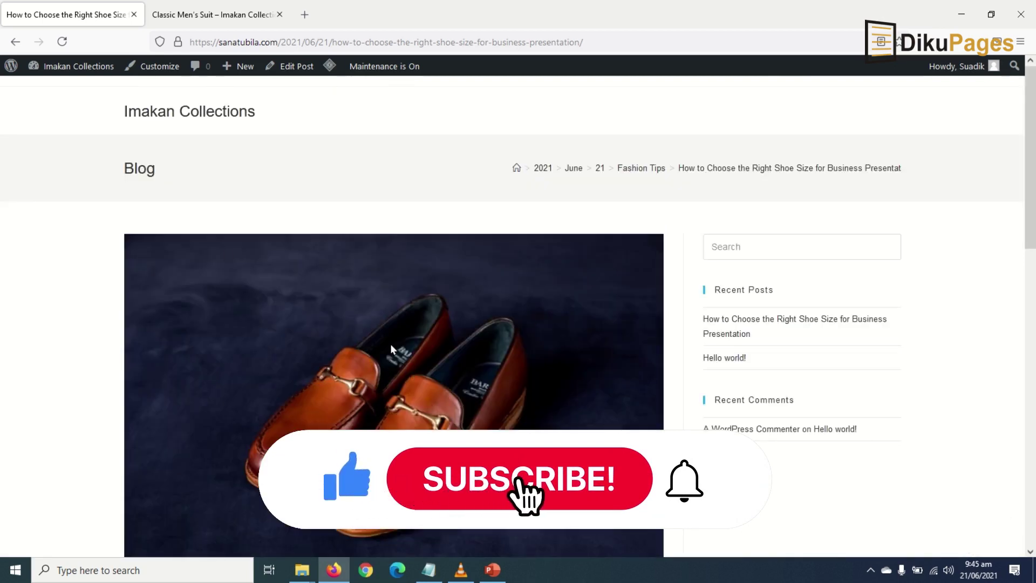